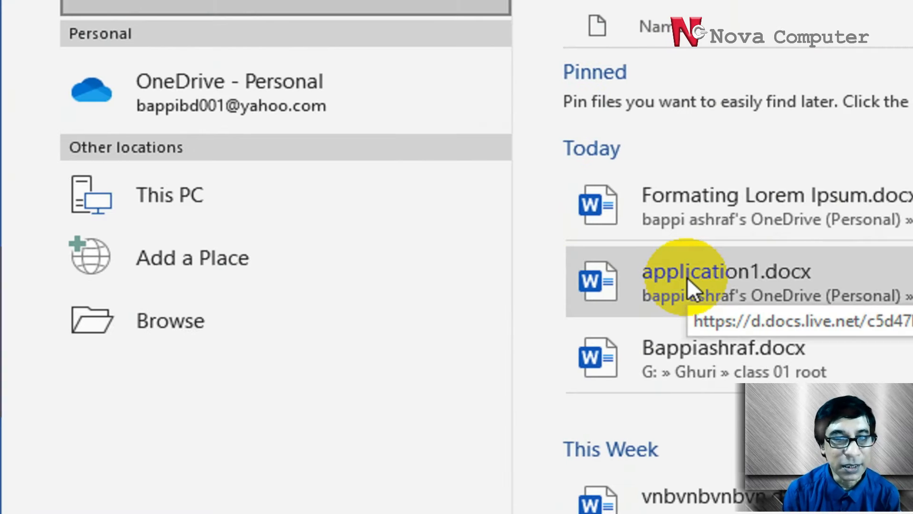
- Open application1.docx from today's recent documents and read through the application letter
click(339, 252)
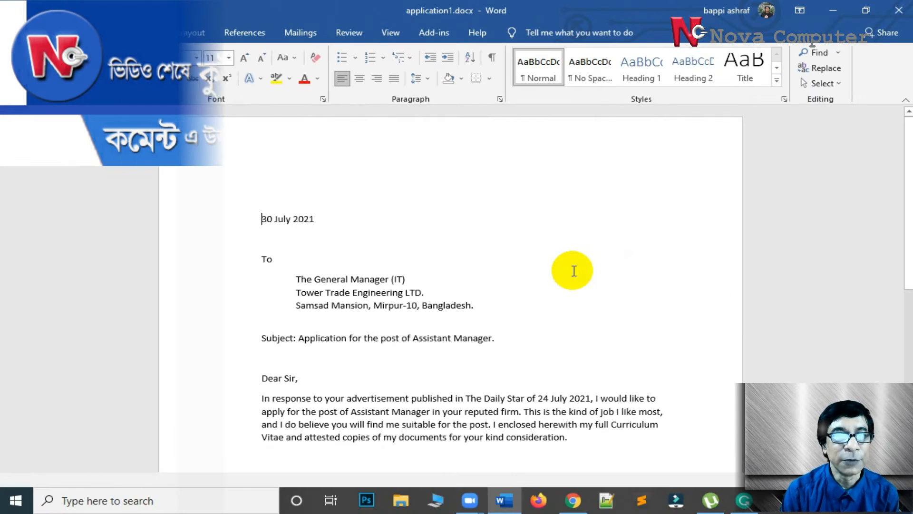
scroll(534, 291, down, 6)
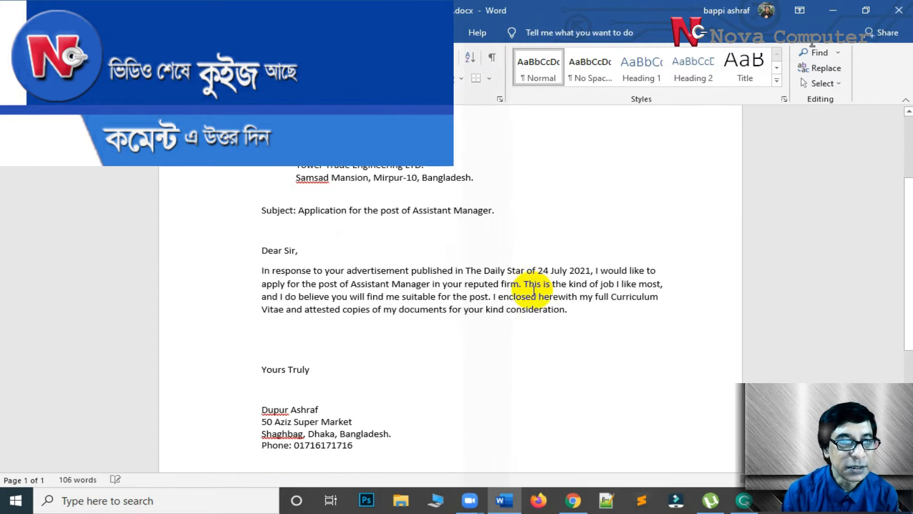
scroll(534, 293, up, 5)
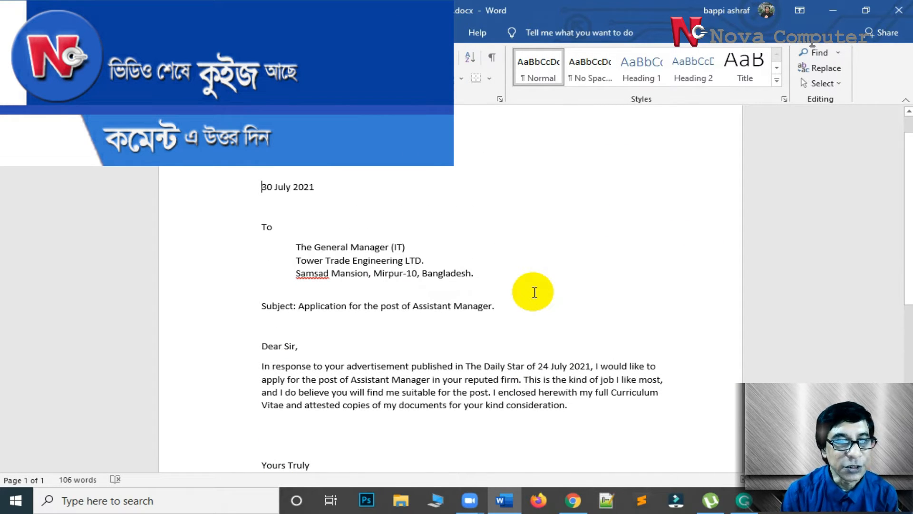
scroll(535, 292, down, 10)
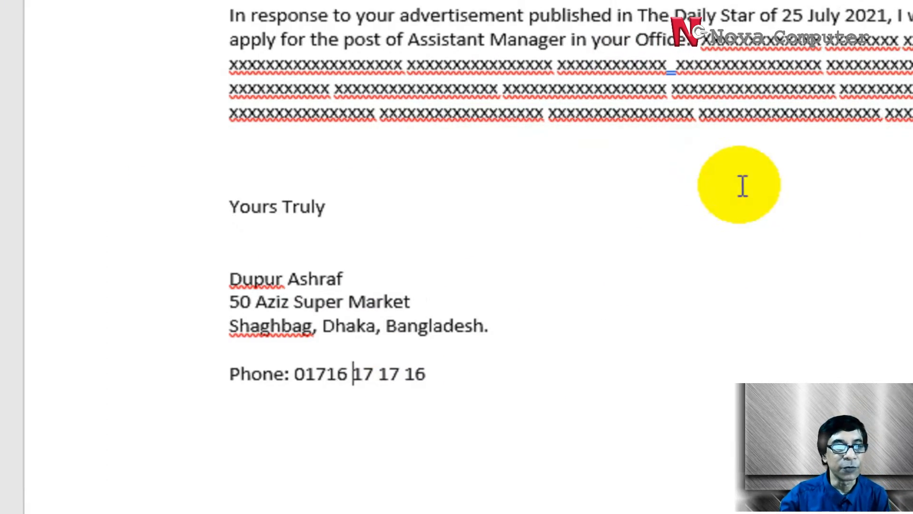
- Check the revised application letter from the date to the signature block and save it under its current name
scroll(466, 279, up, 7)
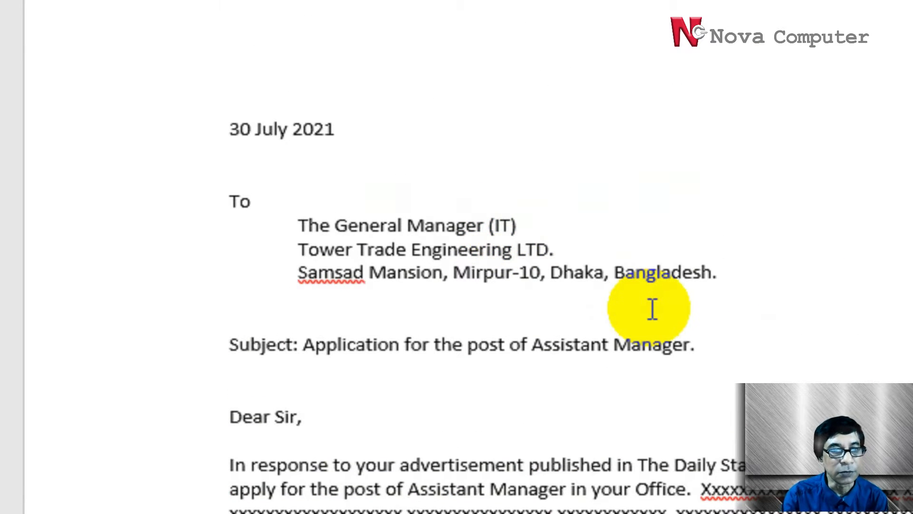
scroll(652, 309, down, 3)
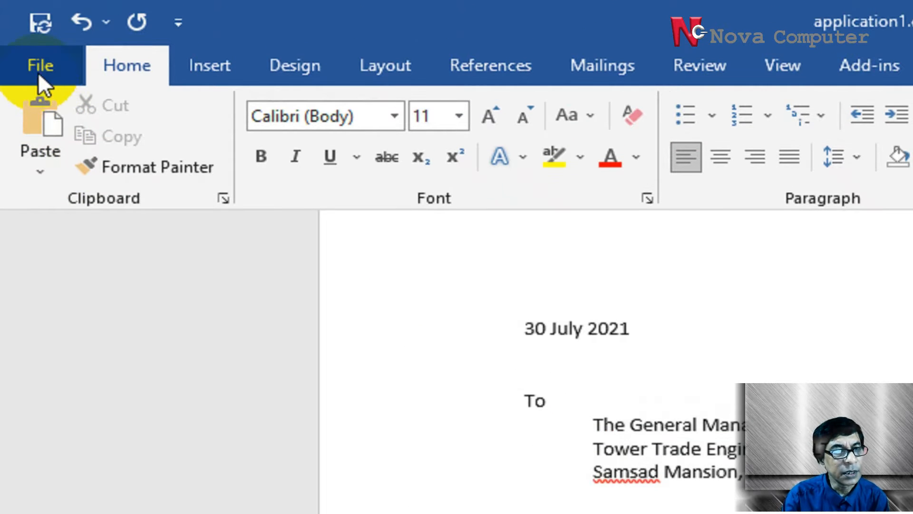
click(41, 67)
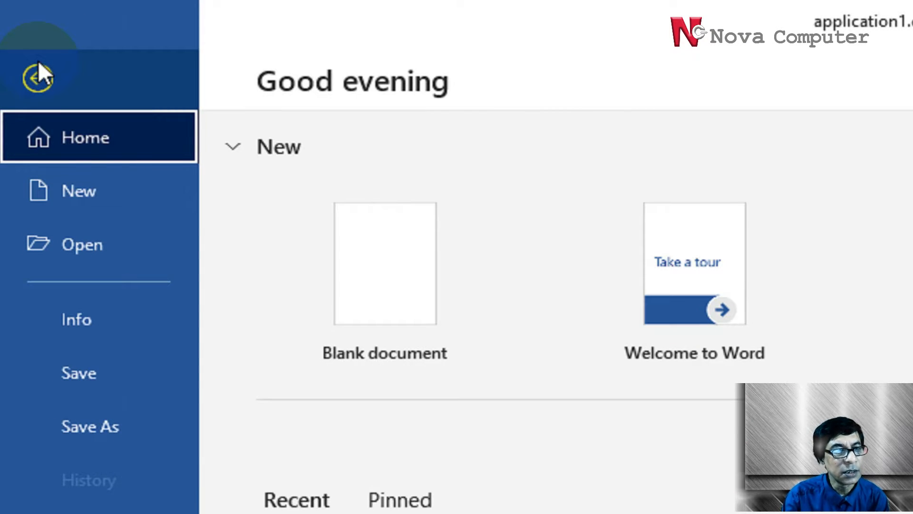
click(88, 373)
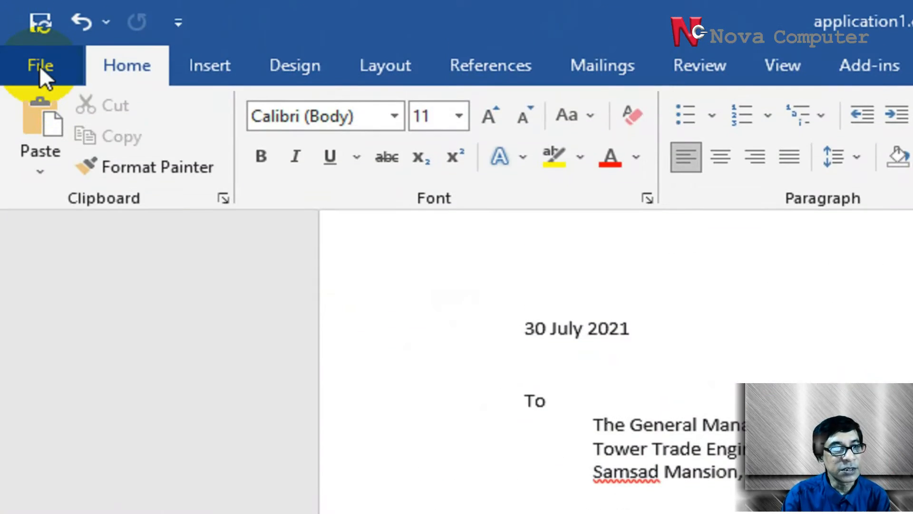
- Save a copy of the application letter as app01 in the OneDrive Documents folder
click(40, 65)
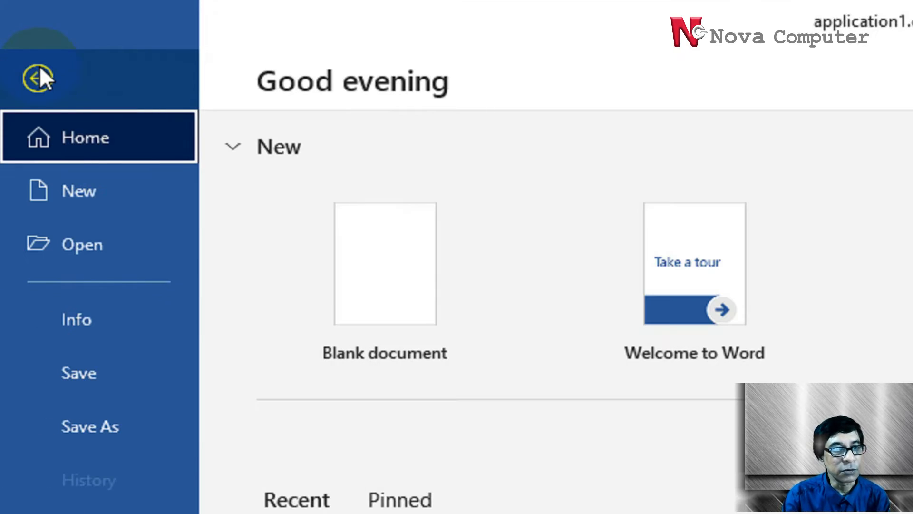
click(78, 431)
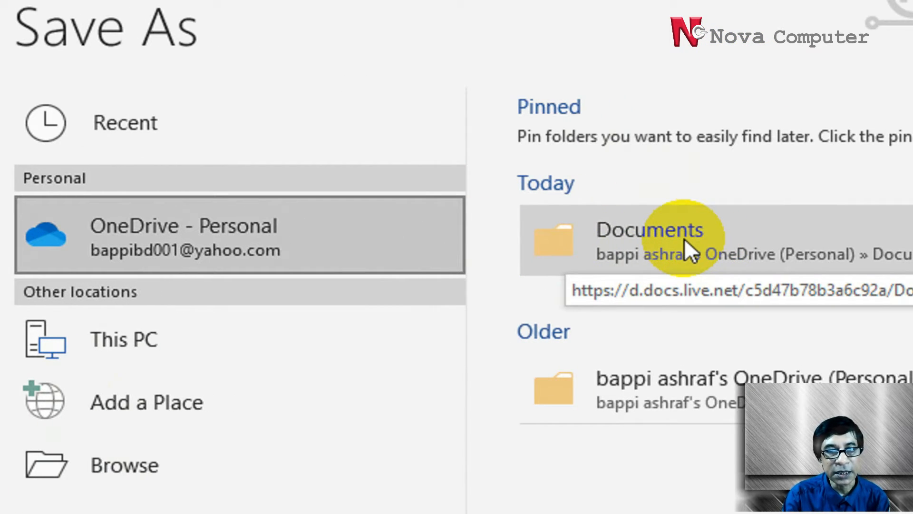
click(684, 239)
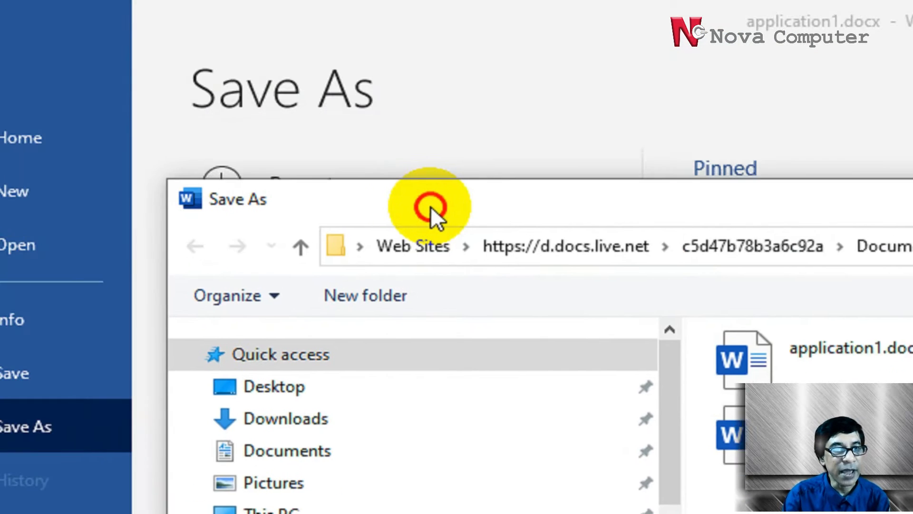
drag(432, 204, 394, 122)
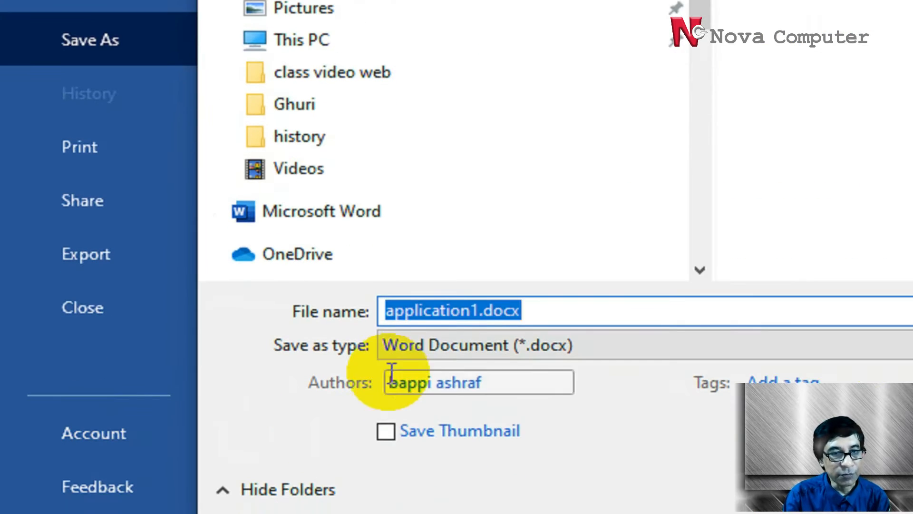
click(400, 339)
drag(559, 309, 233, 314)
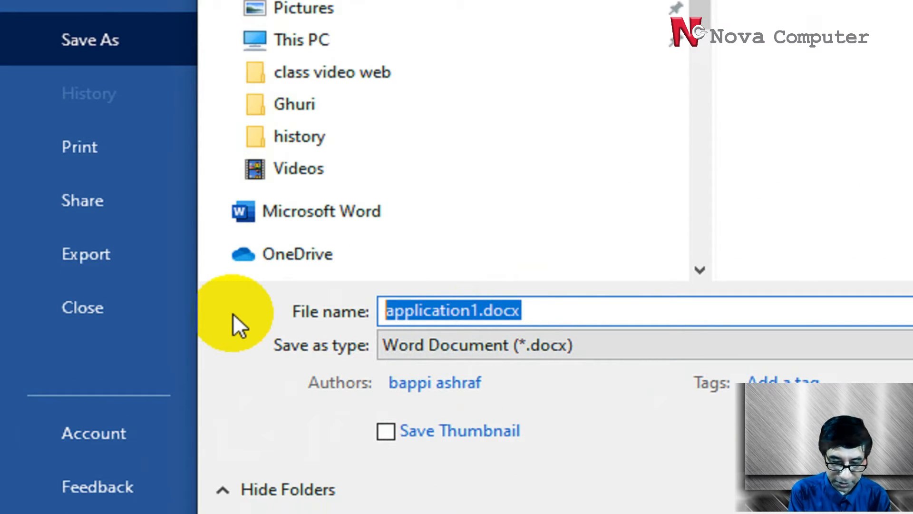
text(app)
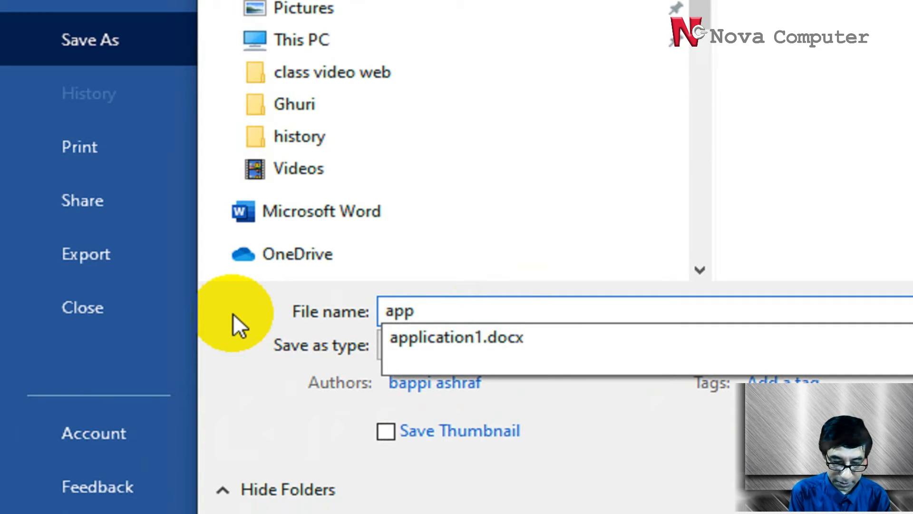
text(0)
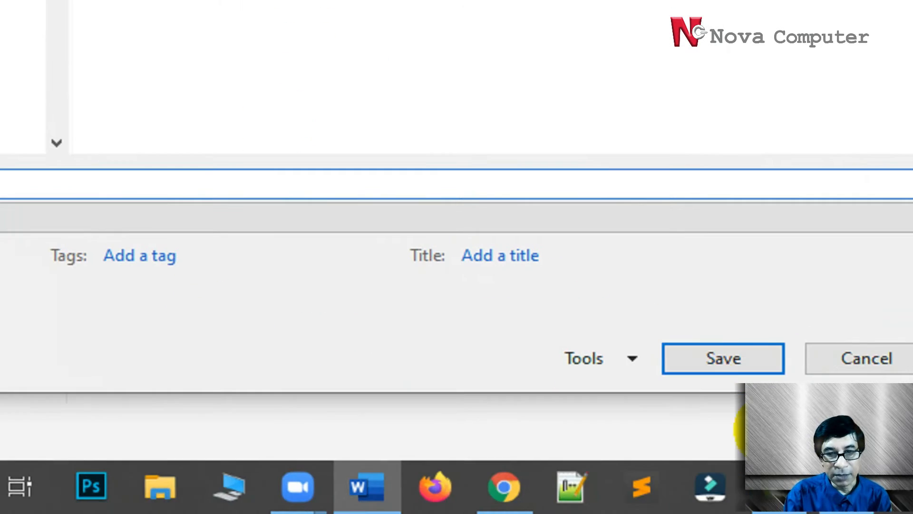
click(686, 360)
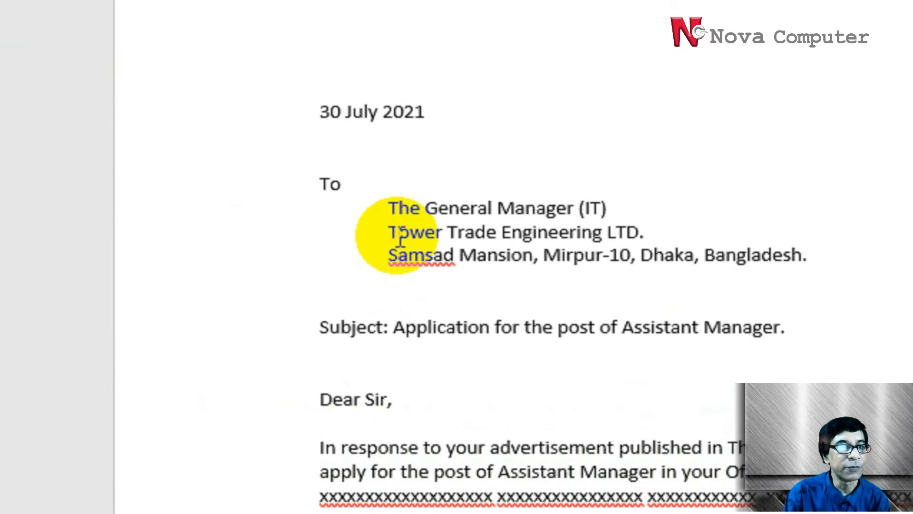
- Close app01.docx, reopen the original application letter from the recent documents and read its wording
scroll(493, 378, up, 3)
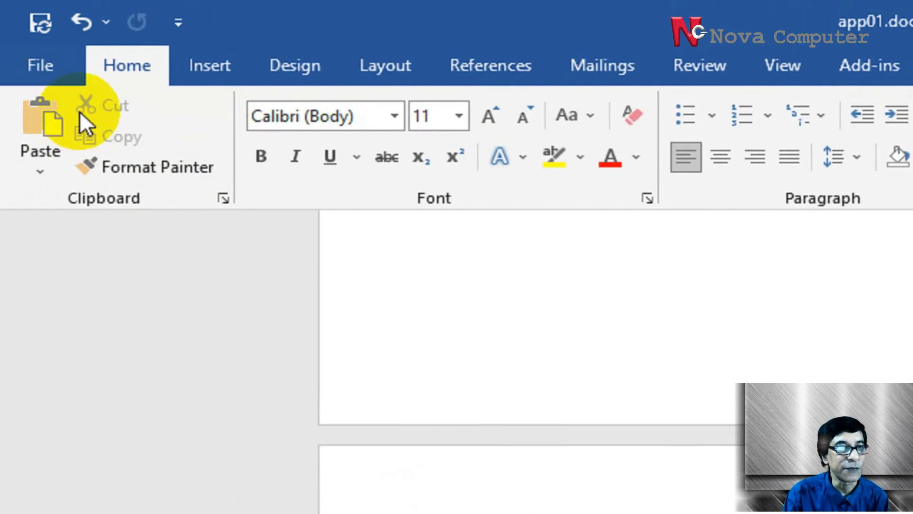
click(42, 71)
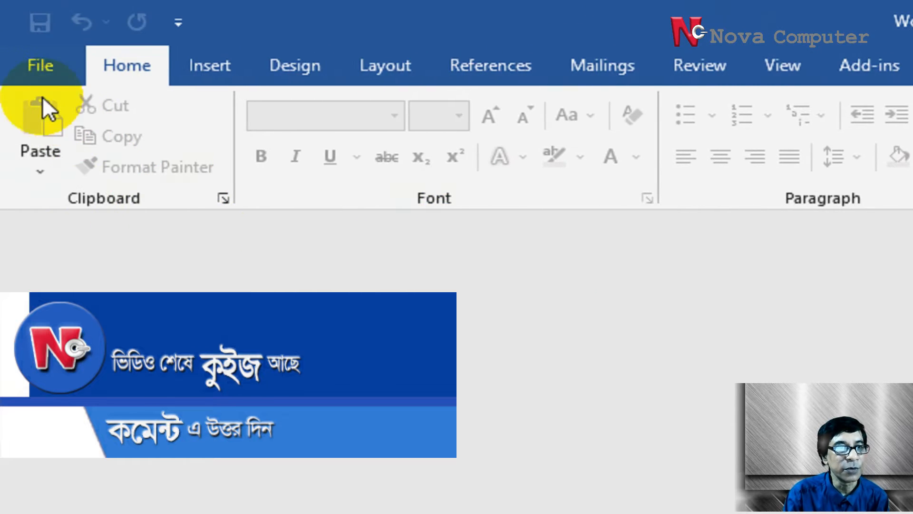
click(39, 69)
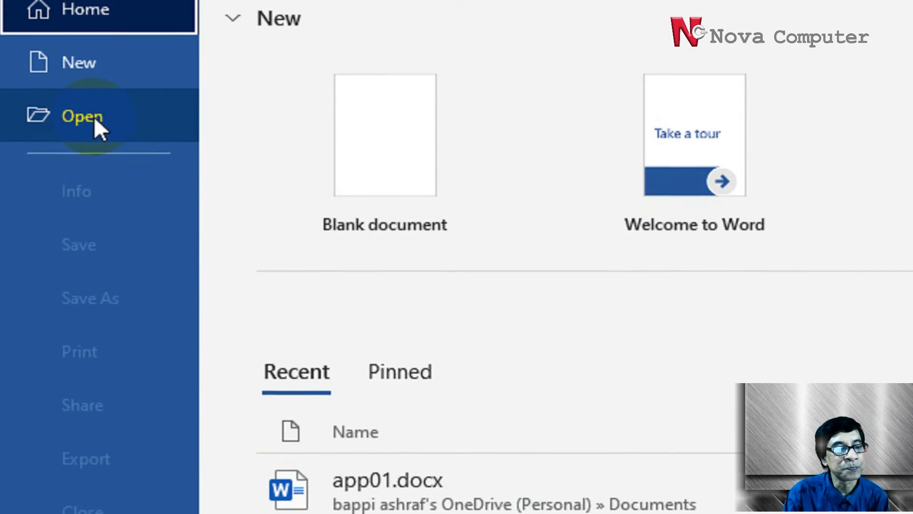
click(95, 128)
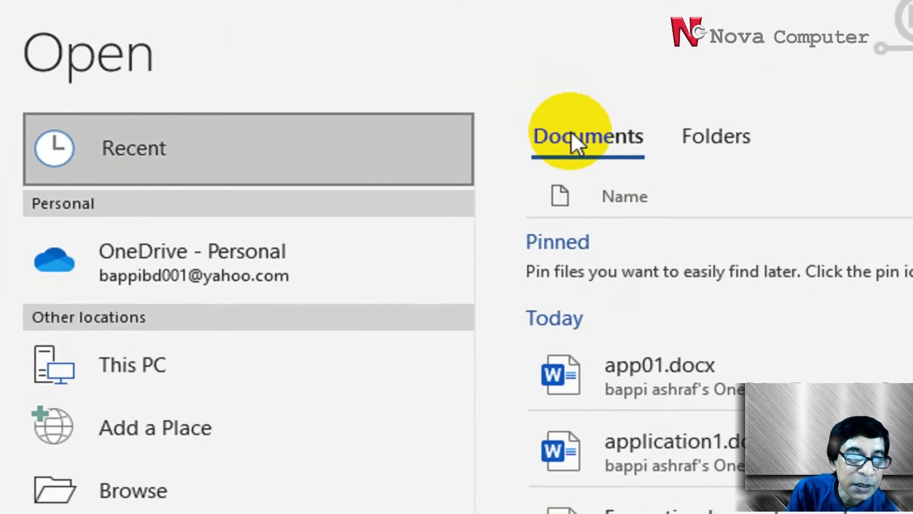
click(644, 364)
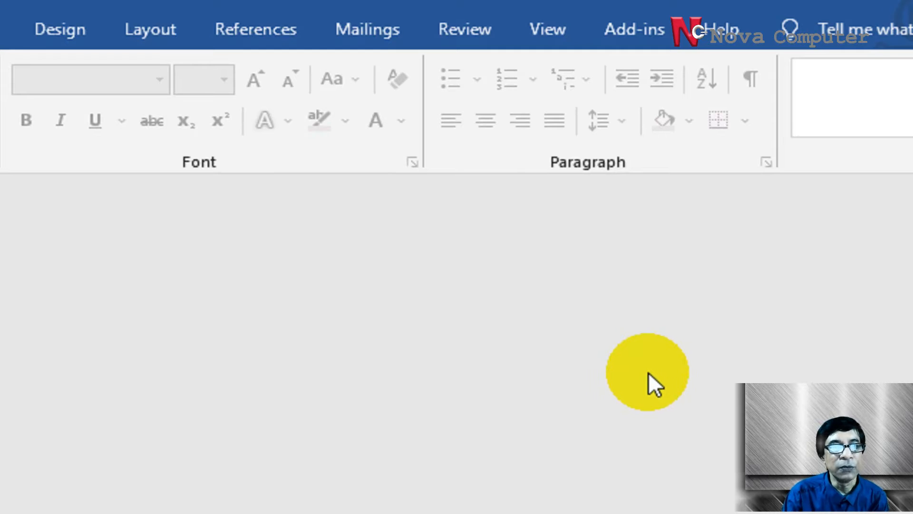
scroll(651, 374, down, 15)
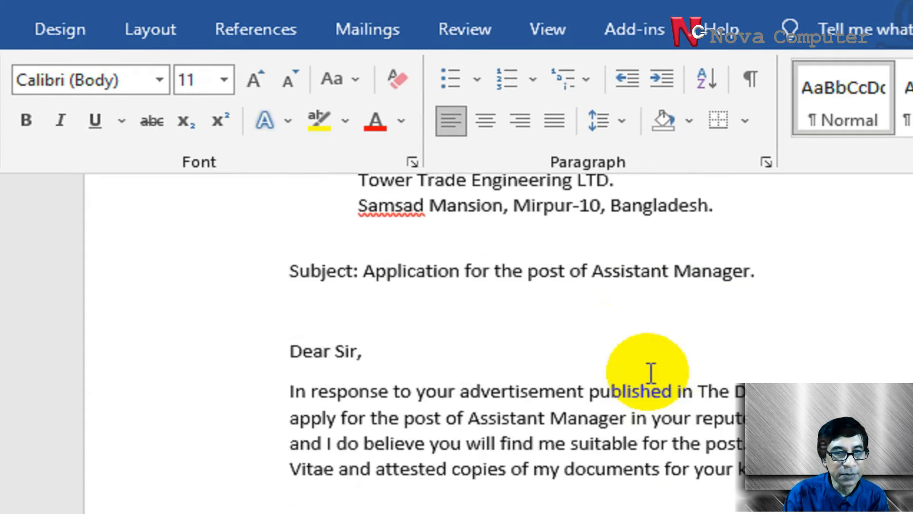
scroll(648, 372, down, 8)
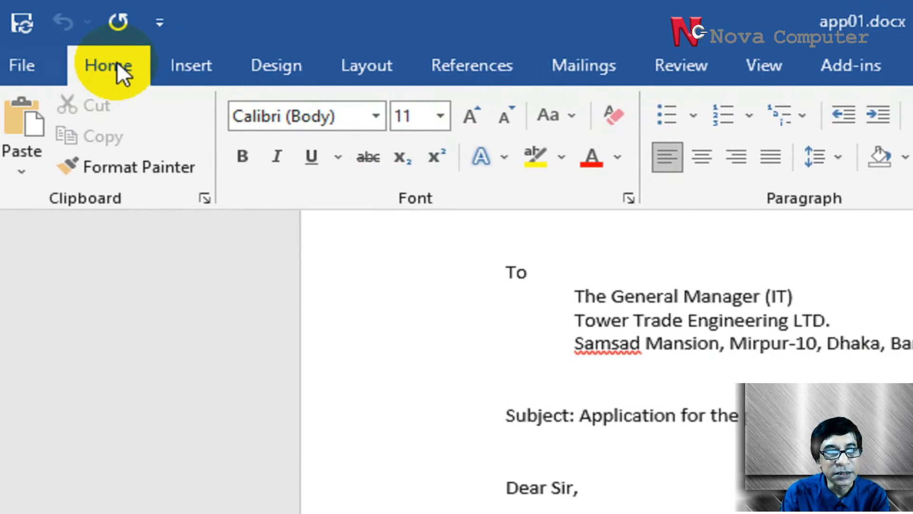
click(185, 63)
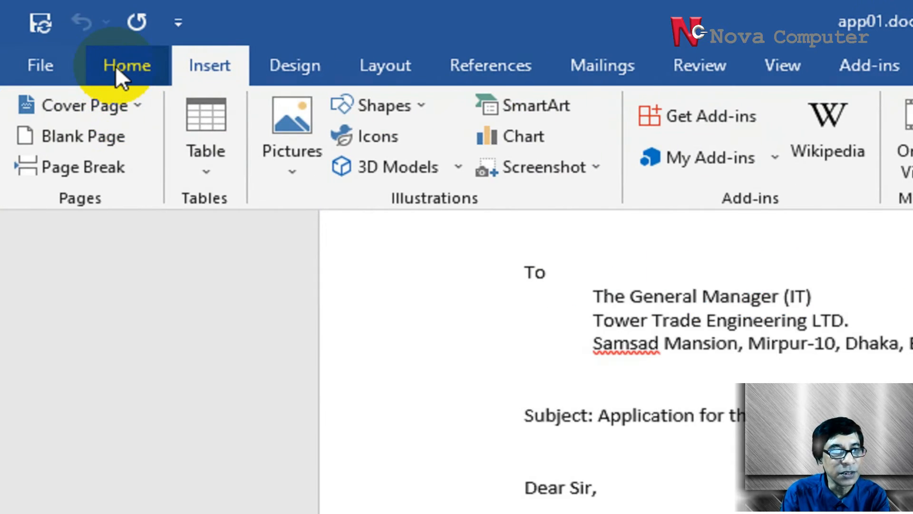
click(116, 65)
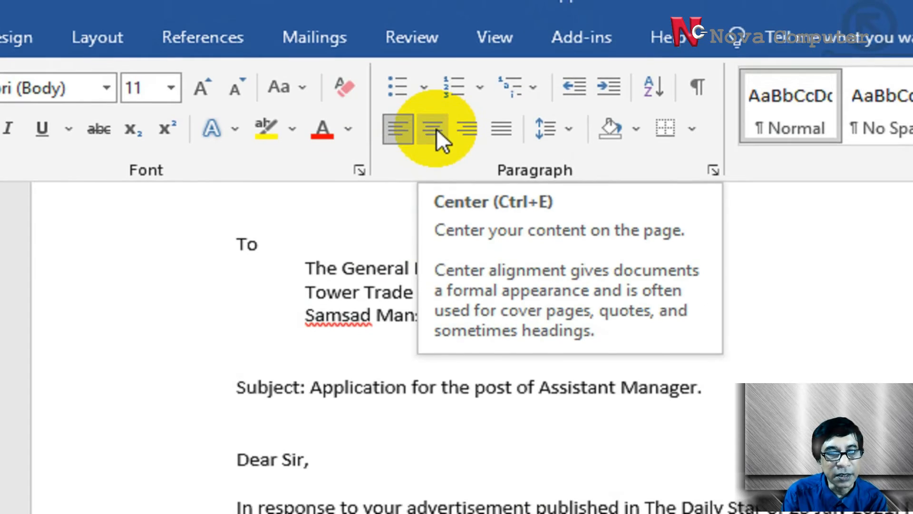
- Try centre and right alignment on the body paragraph of app01.docx, and set it to justified
click(437, 128)
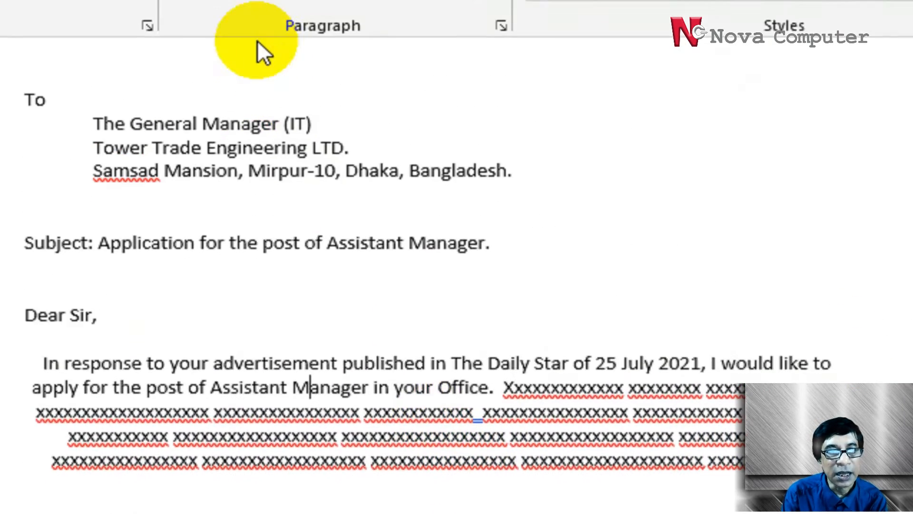
click(258, 128)
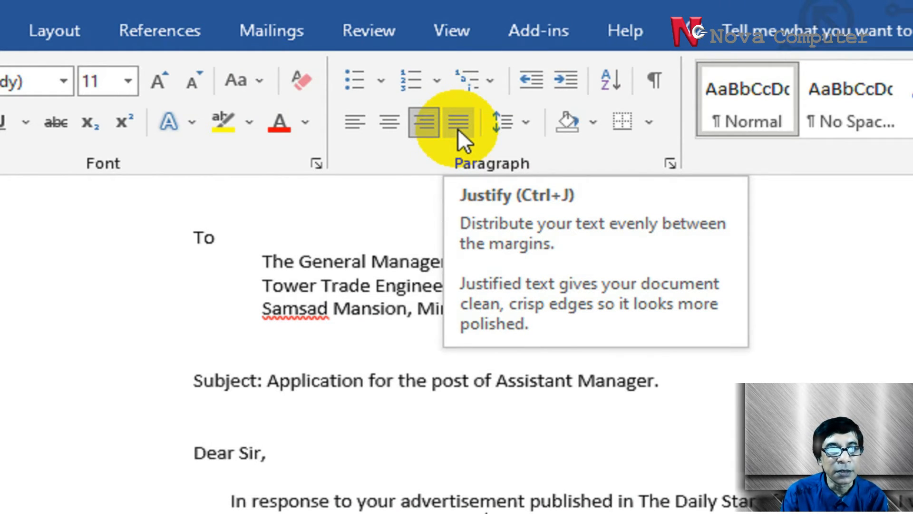
click(458, 125)
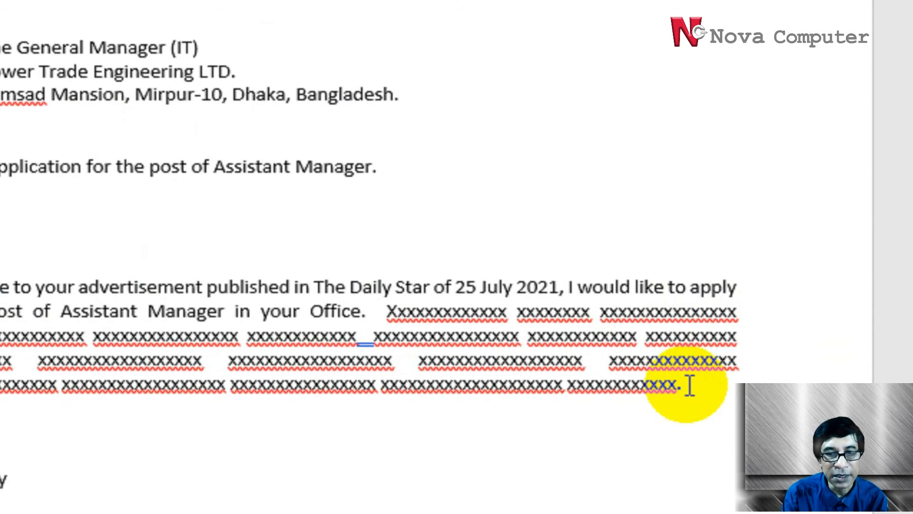
click(689, 385)
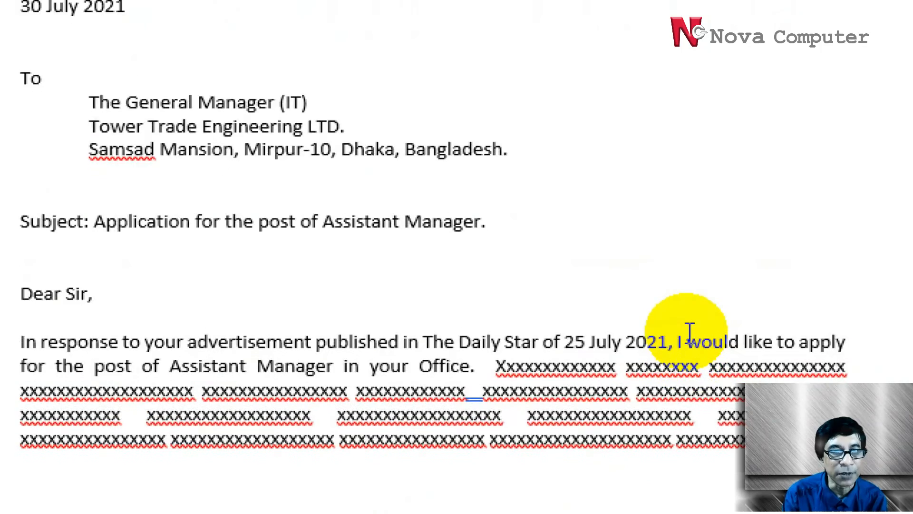
- Examine the letter's layout from the date line through the justified body paragraph to the sender's contact details
scroll(685, 337, down, 4)
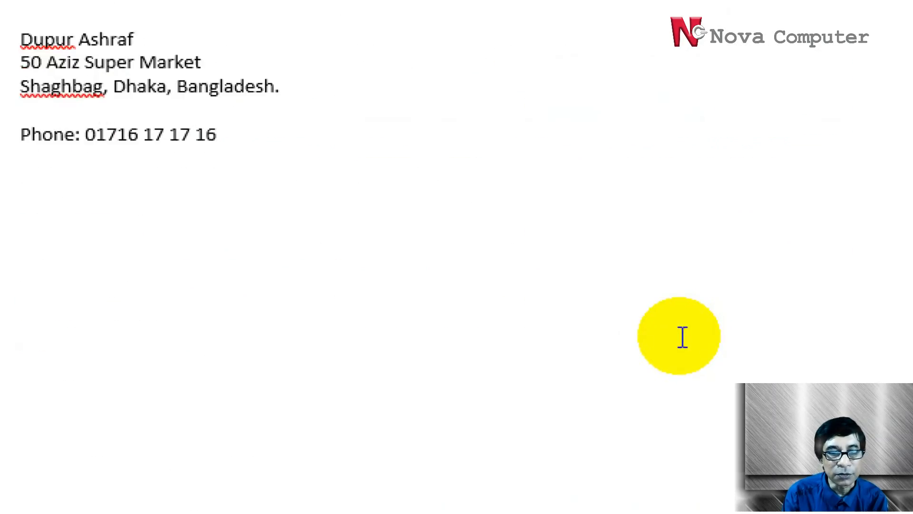
scroll(680, 344, up, 9)
scroll(680, 342, up, 3)
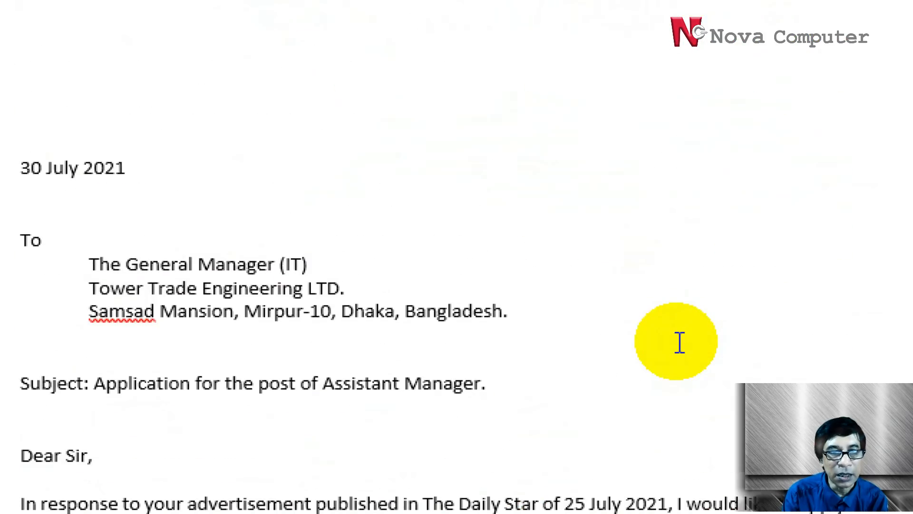
scroll(679, 342, down, 6)
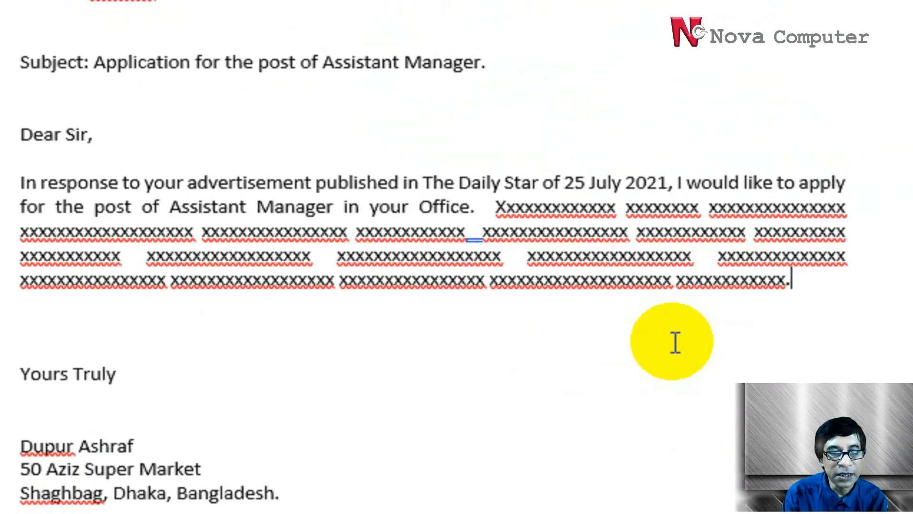
scroll(675, 343, down, 3)
scroll(674, 343, up, 4)
scroll(674, 343, up, 6)
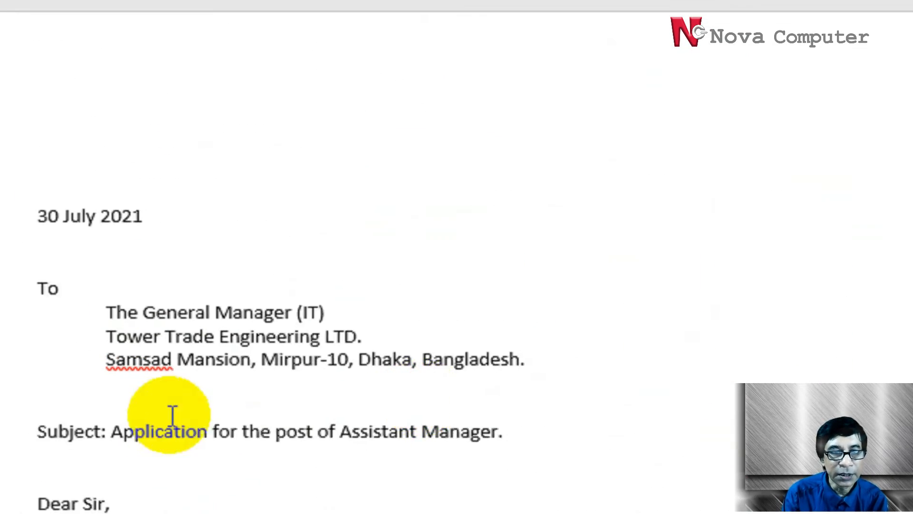
scroll(302, 331, down, 1)
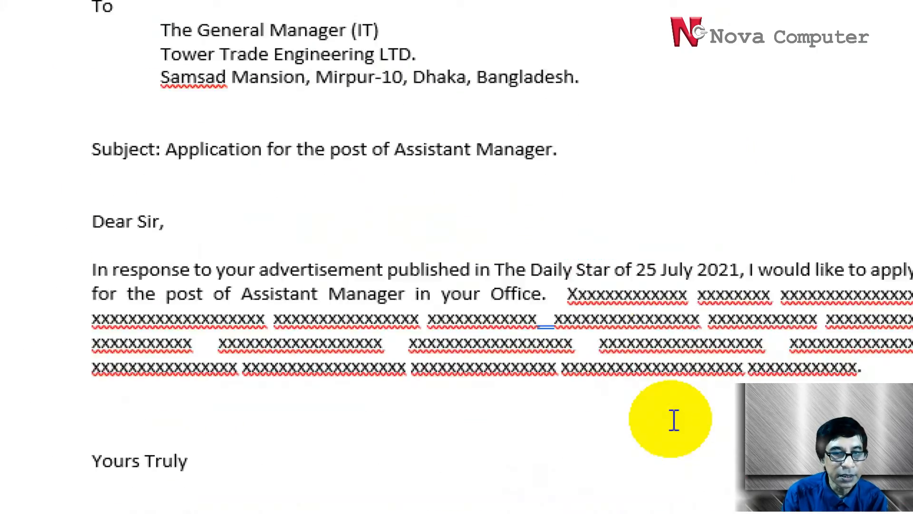
scroll(674, 419, down, 5)
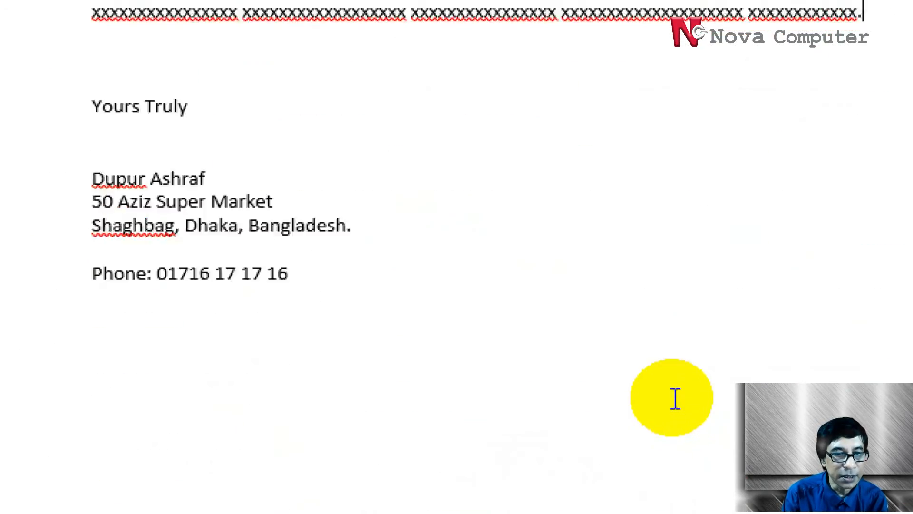
- Review the margins, gutter and portrait orientation in the Page Setup of app01.docx, and accept them for the whole document
scroll(599, 386, up, 10)
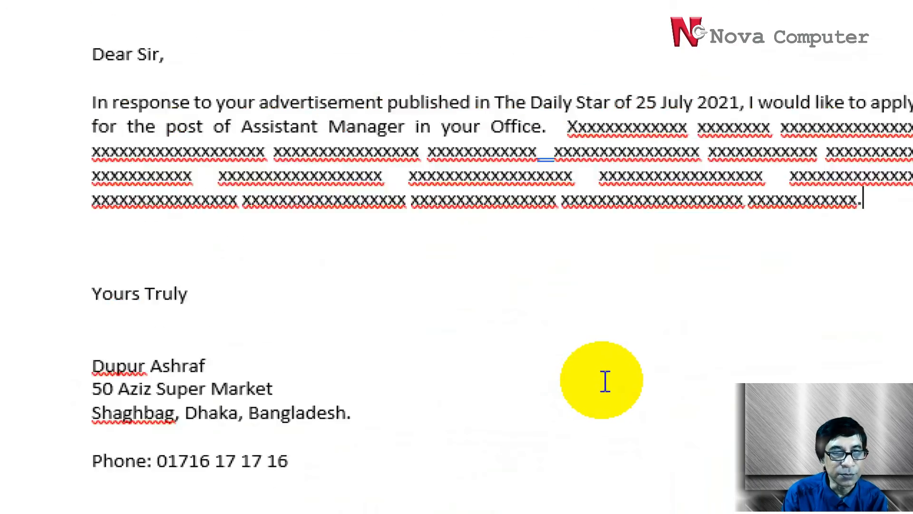
scroll(605, 380, down, 2)
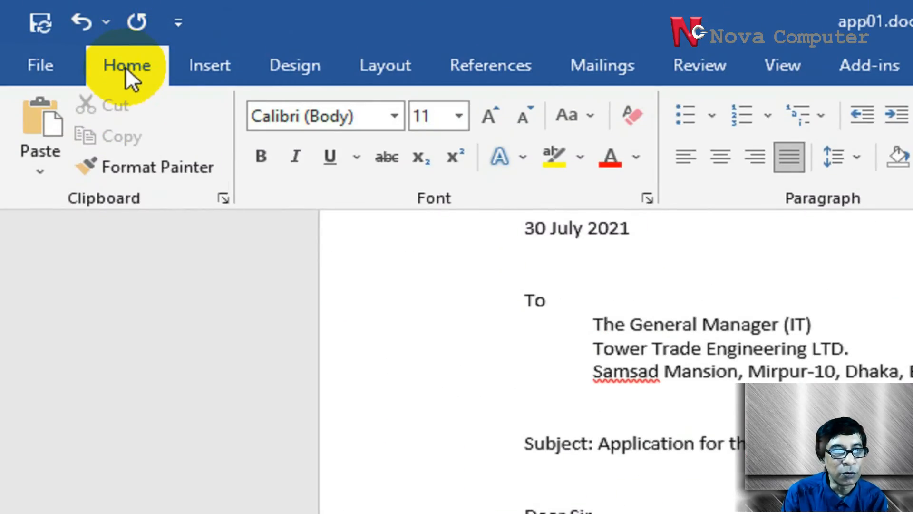
click(188, 70)
click(281, 78)
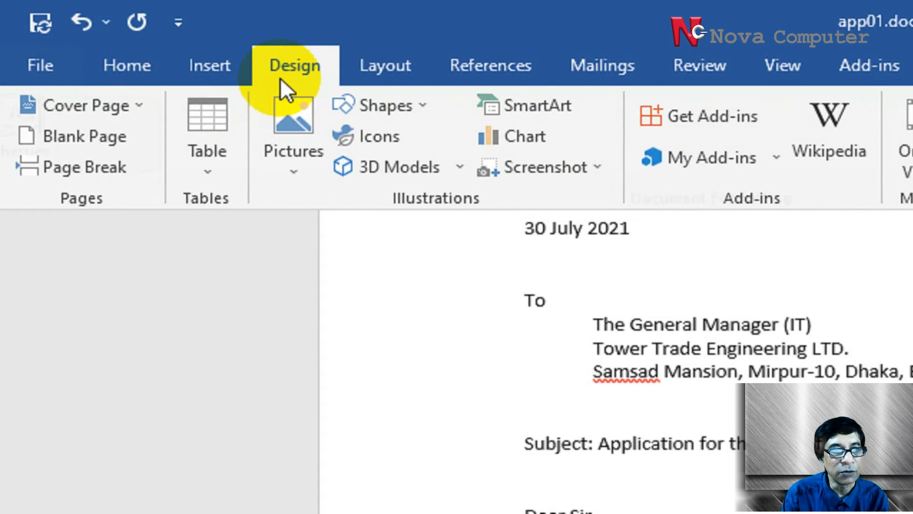
click(383, 67)
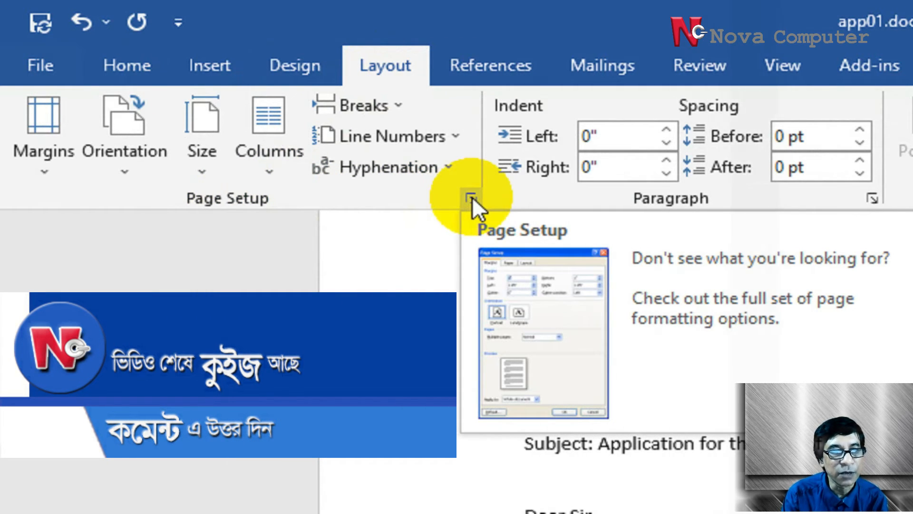
click(471, 196)
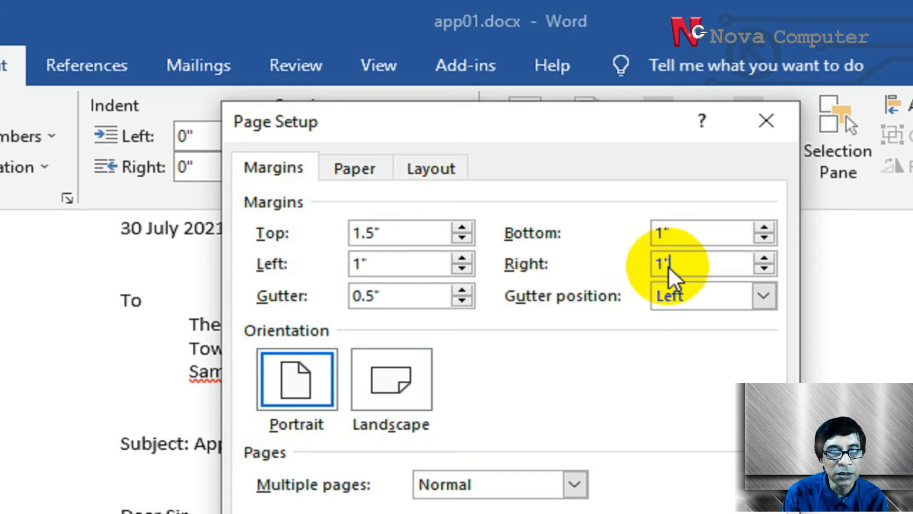
key(Tab)
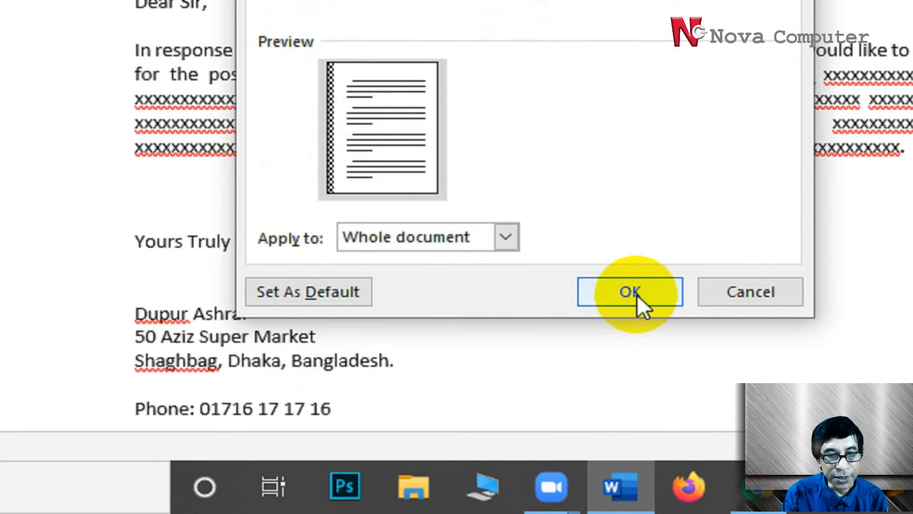
click(630, 291)
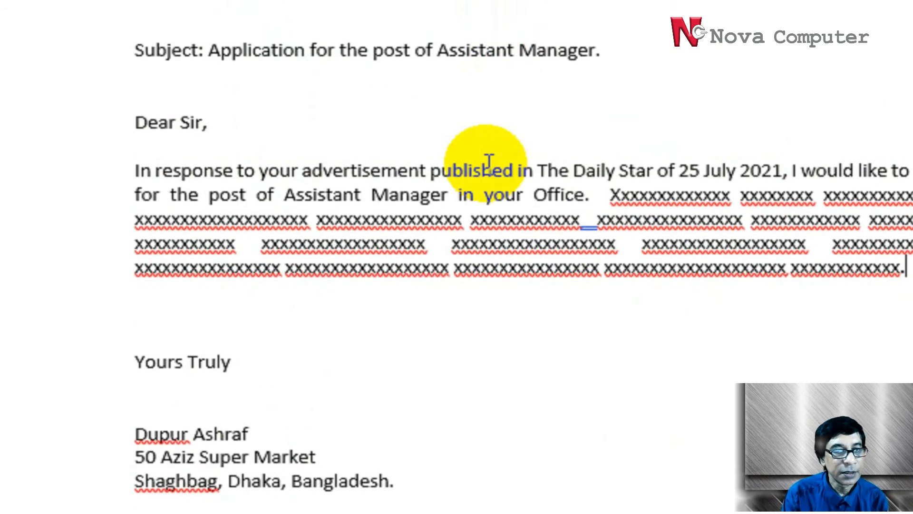
- Set the page gutter to 0" for the whole document
scroll(489, 164, down, 4)
scroll(489, 143, up, 8)
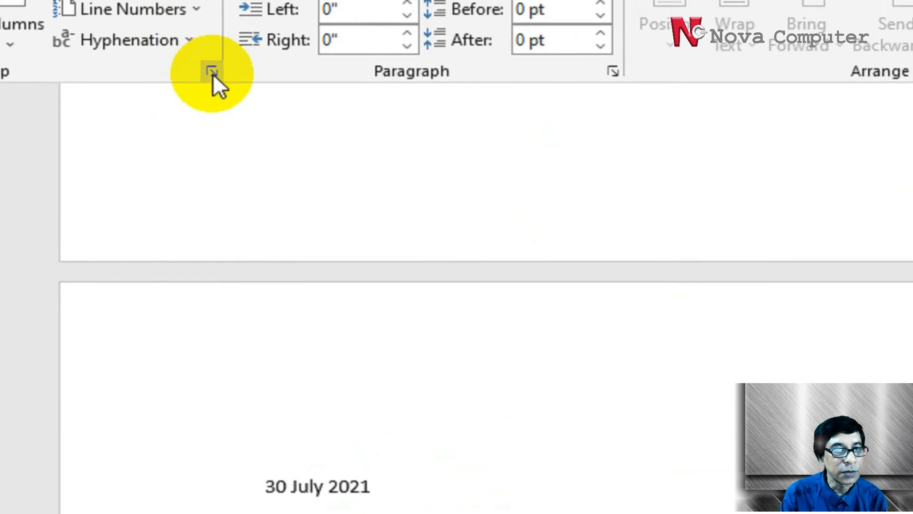
click(212, 72)
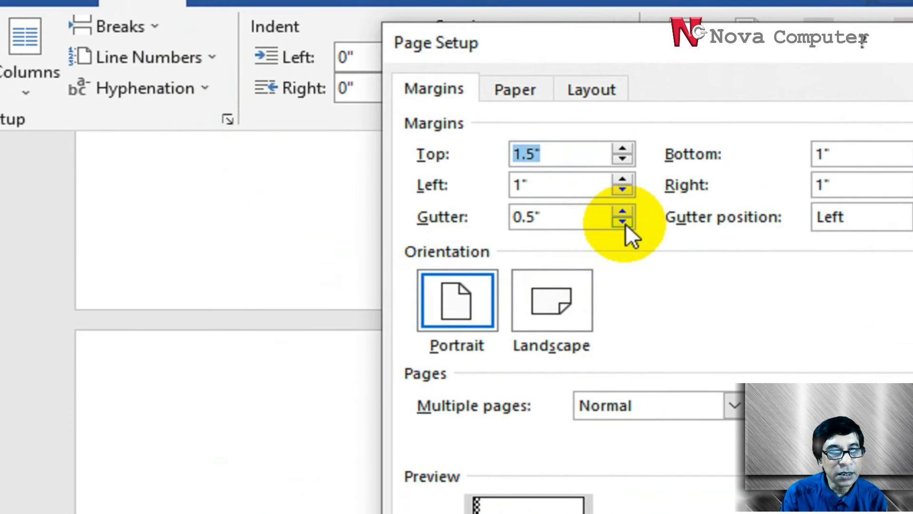
click(626, 223)
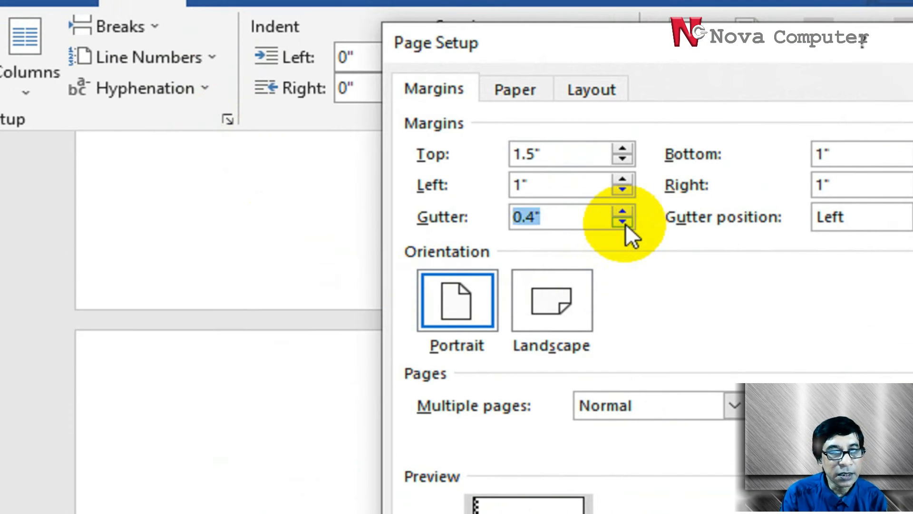
click(626, 223)
click(626, 223)
click(625, 224)
click(625, 223)
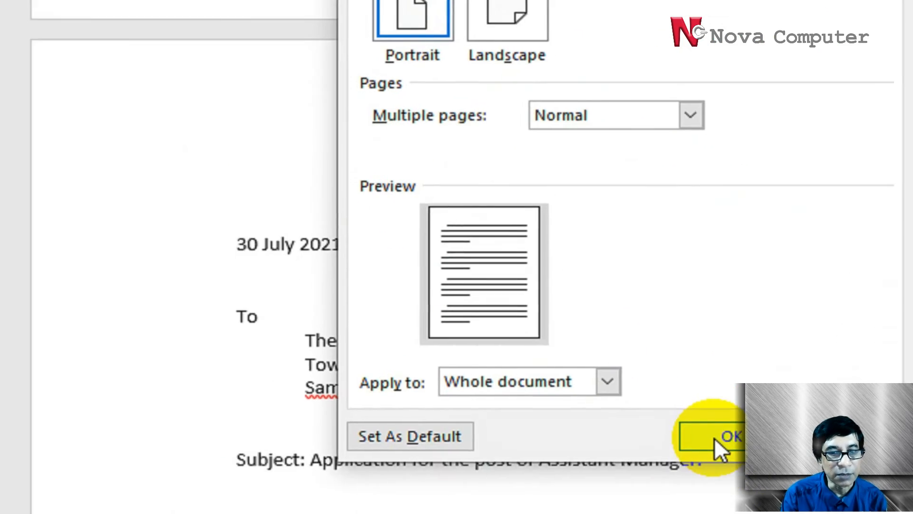
click(718, 502)
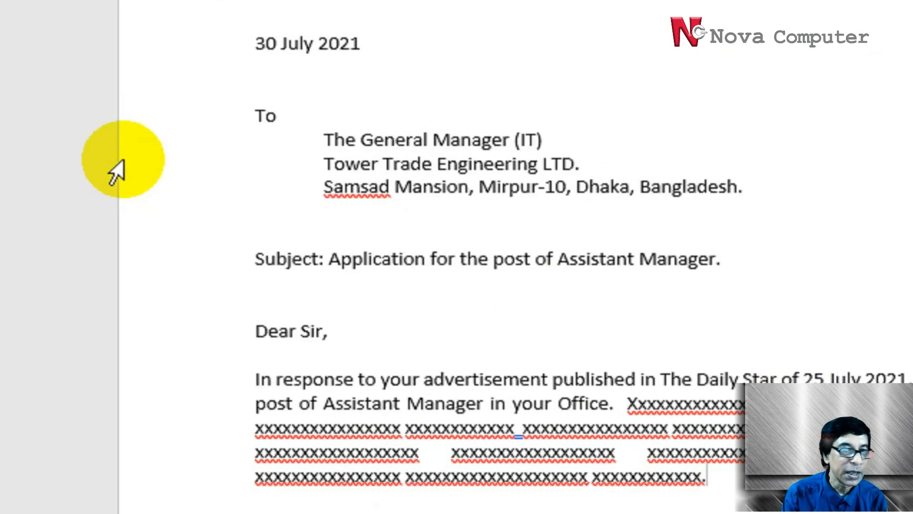
- Check the letter's layout without a gutter, and set the page gutter to 0.5" for the whole document
click(139, 43)
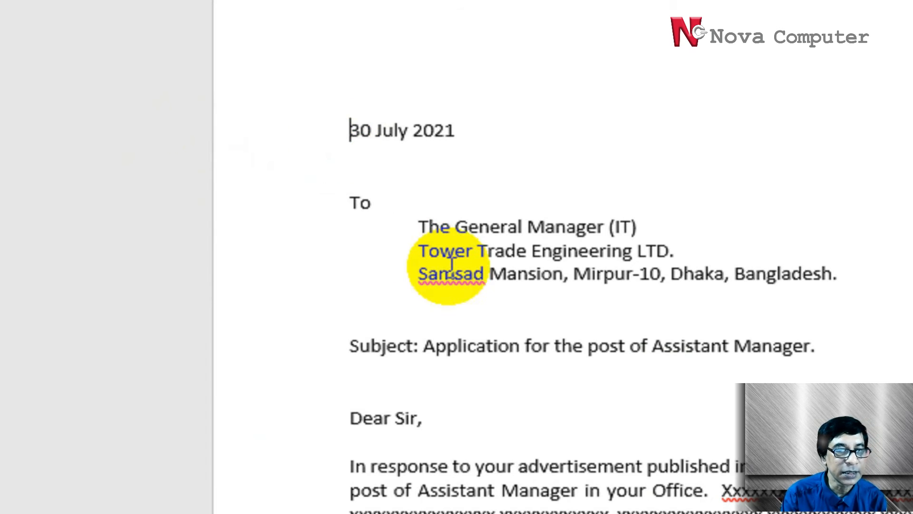
scroll(661, 317, down, 8)
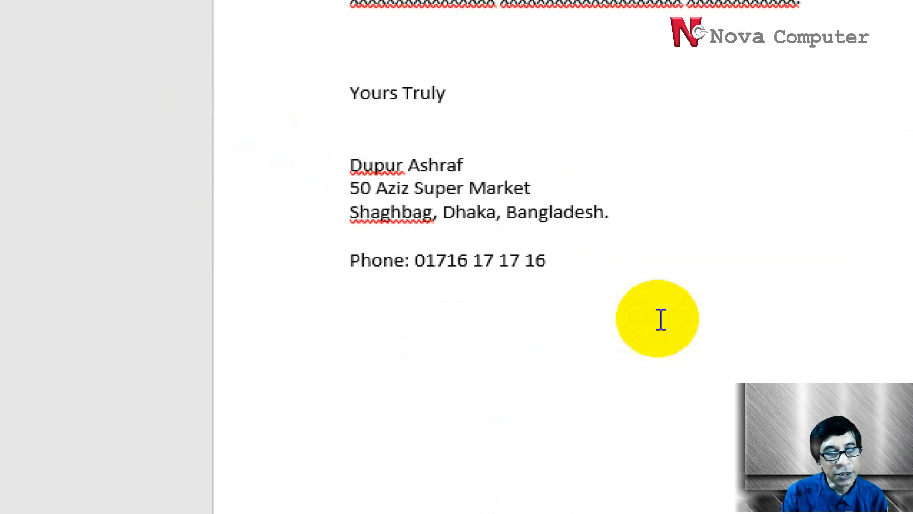
scroll(662, 319, up, 7)
scroll(663, 320, up, 5)
scroll(662, 320, down, 6)
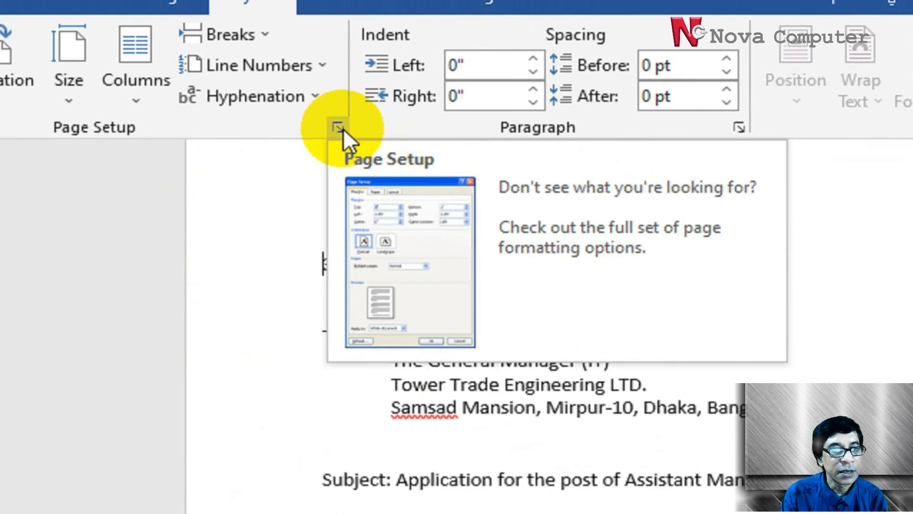
click(341, 128)
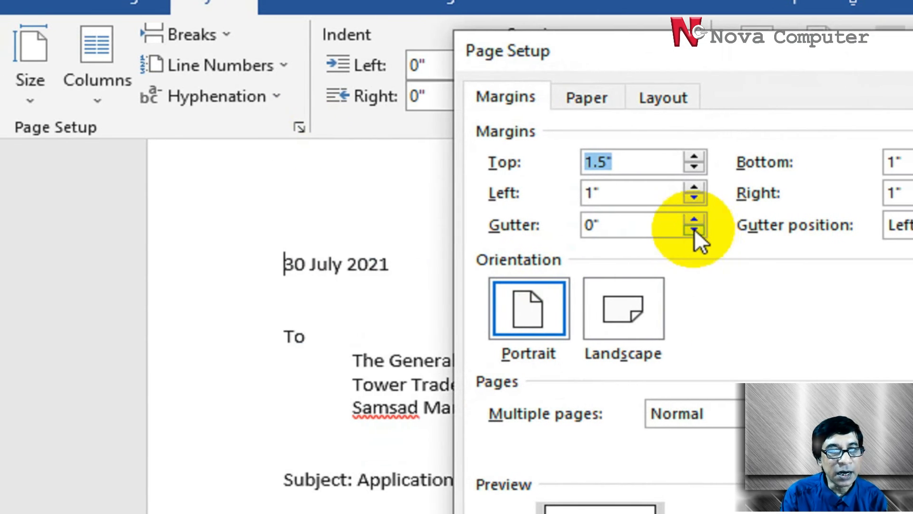
click(694, 220)
click(694, 220)
click(694, 220)
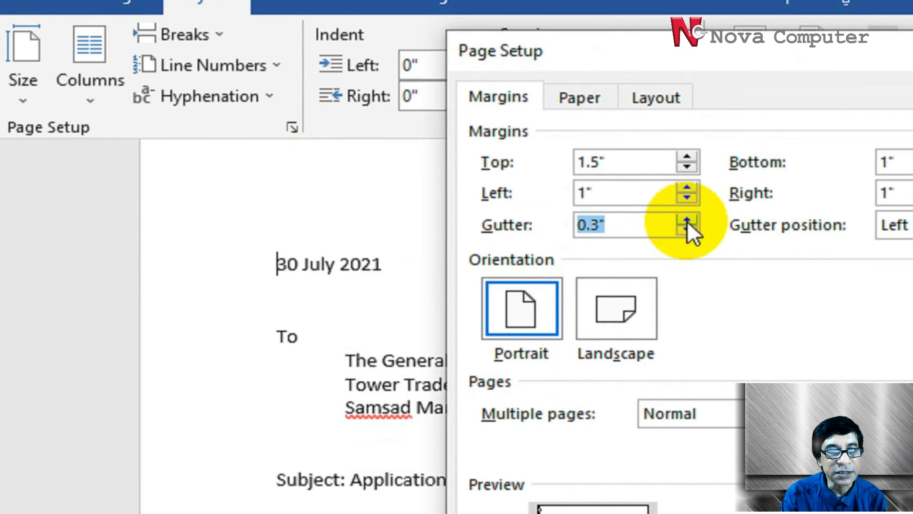
click(687, 221)
click(687, 220)
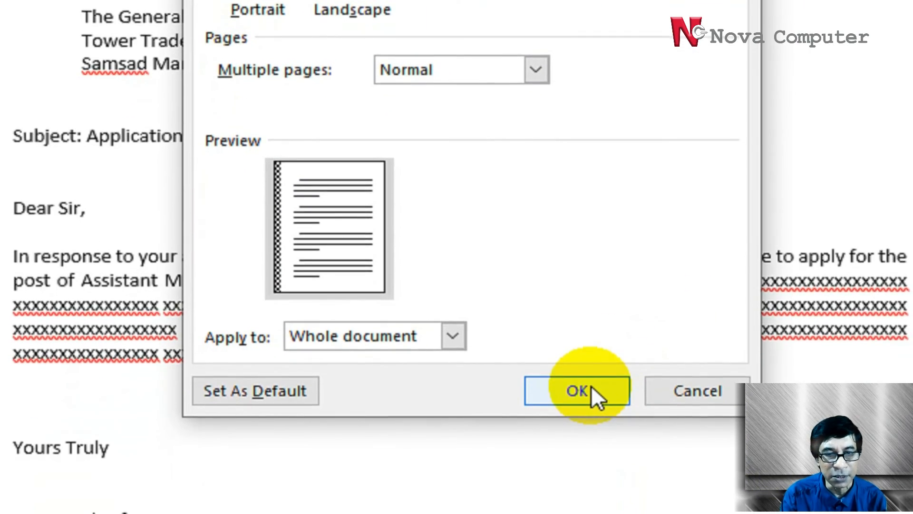
click(592, 388)
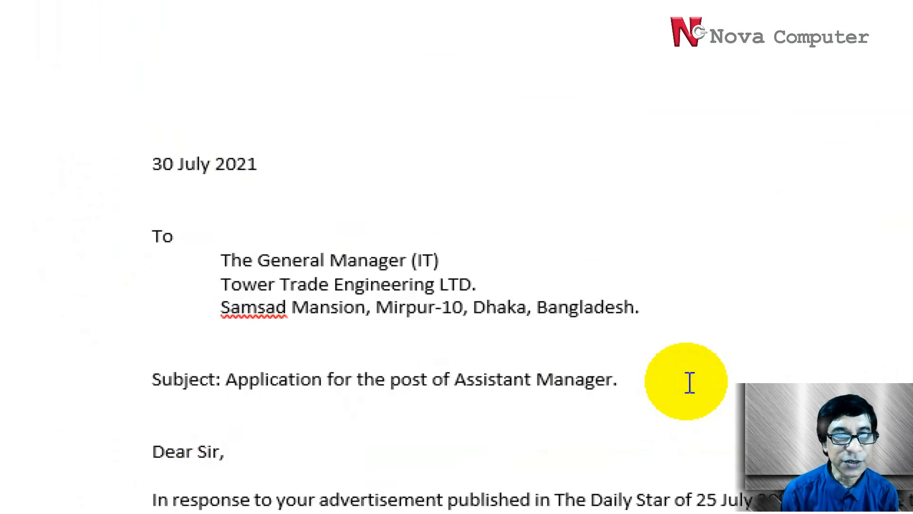
- Examine the other versions of the application letter in the document, from the date line to the sender's contact details
scroll(689, 381, up, 10)
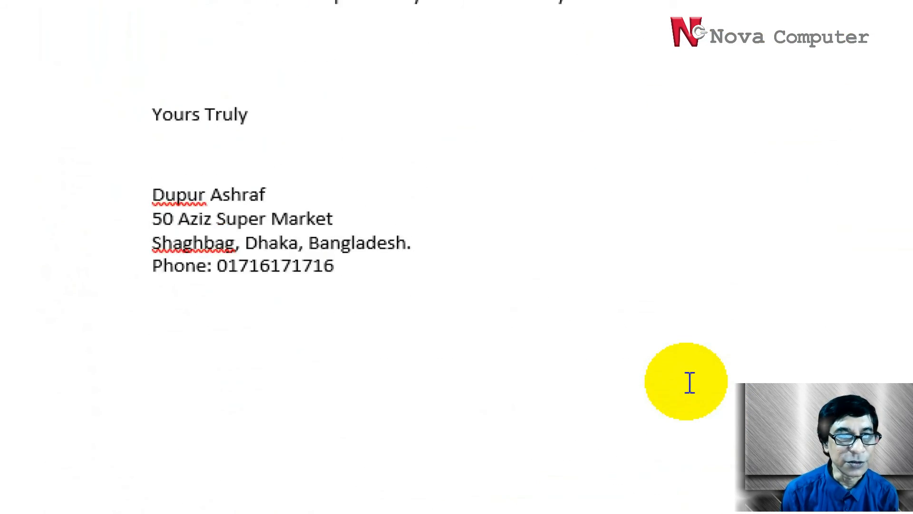
scroll(689, 381, up, 3)
scroll(689, 381, down, 3)
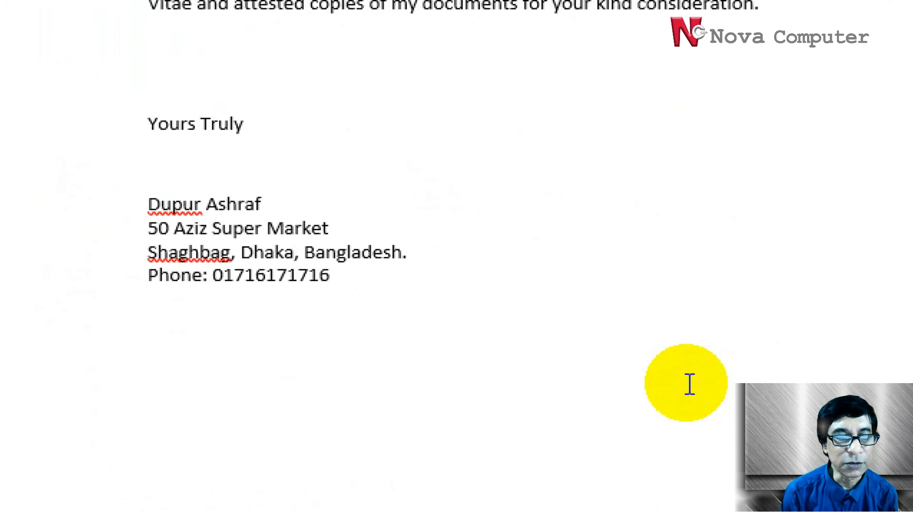
scroll(688, 384, down, 10)
scroll(611, 274, up, 8)
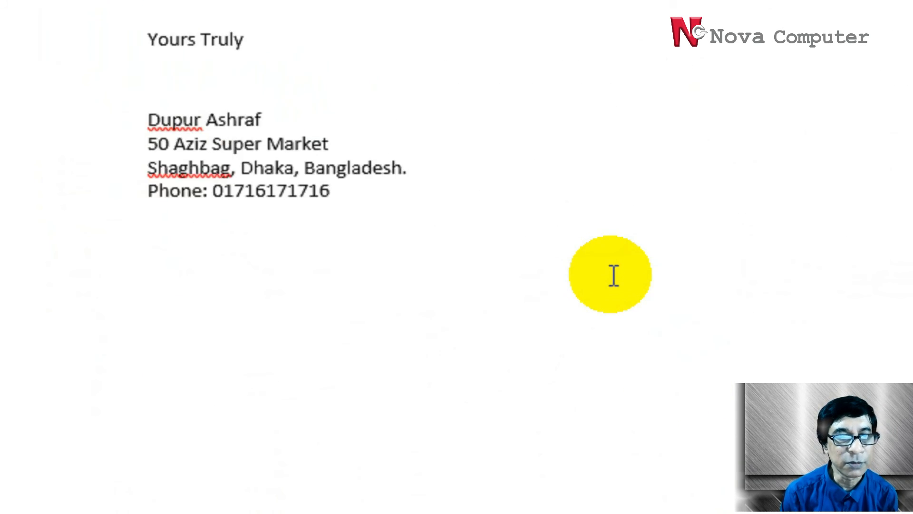
scroll(613, 275, up, 8)
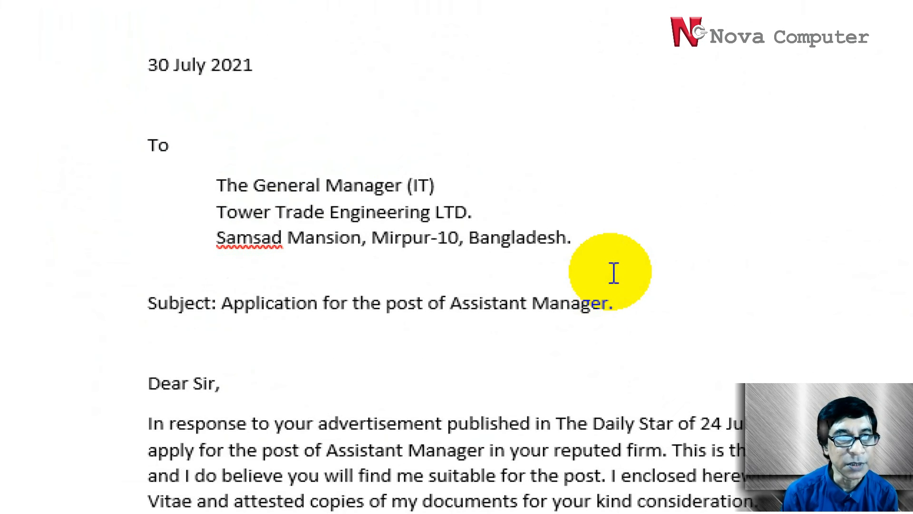
scroll(614, 273, down, 10)
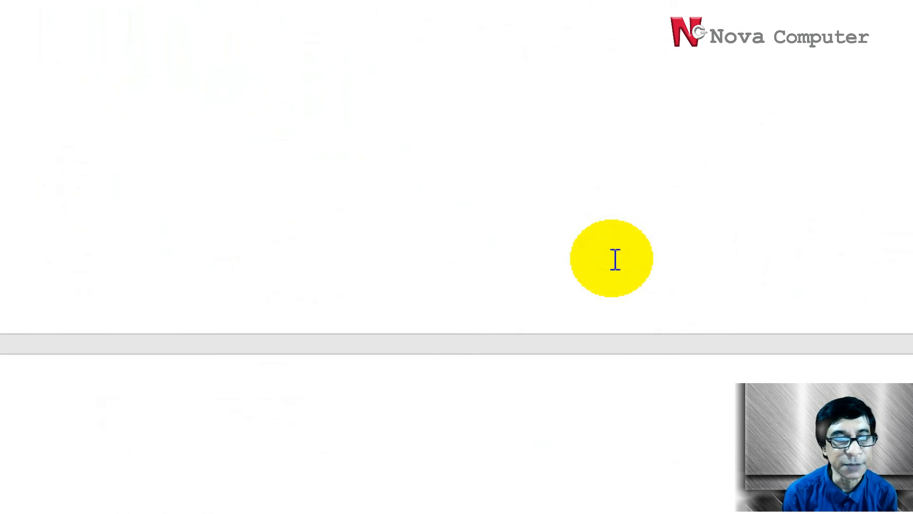
scroll(613, 261, down, 6)
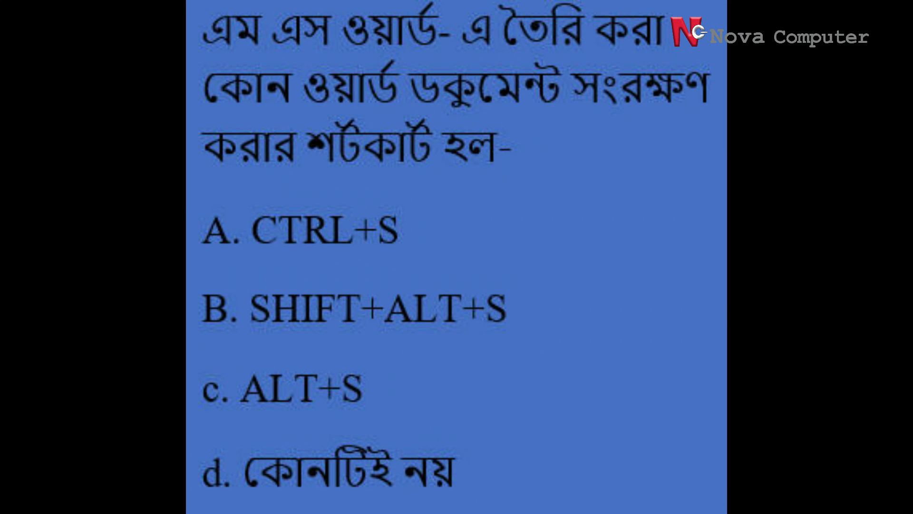